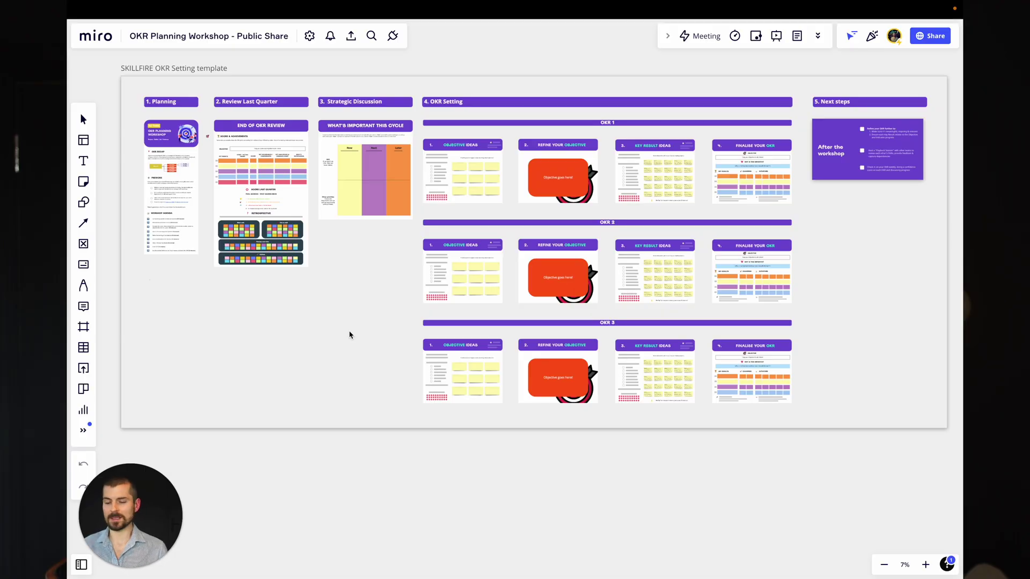
- Zoom into the Planning frame and pan from OKR Recap through Prework to the nine-step Workshop Agenda
{"action": "scroll", "coordinate": [159, 152], "scroll_direction": "up", "scroll_amount": 5}
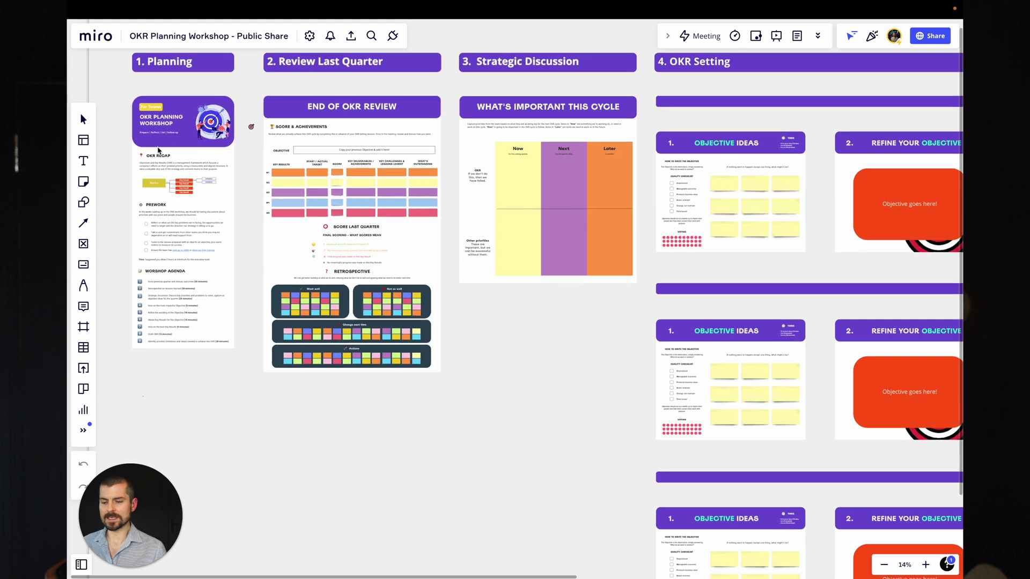
{"action": "scroll", "coordinate": [160, 153], "scroll_direction": "up", "scroll_amount": 3}
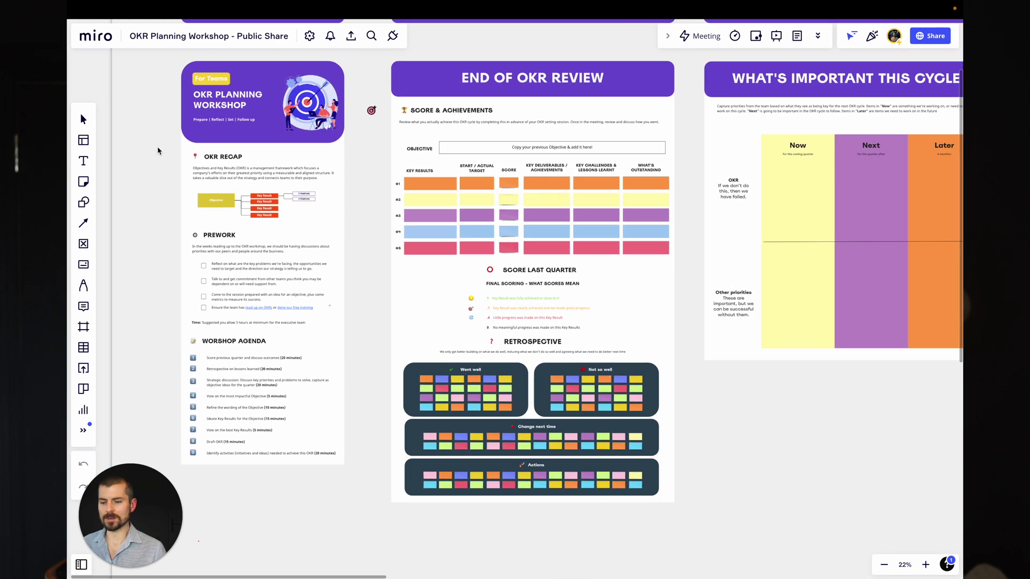
{"action": "scroll", "coordinate": [217, 172], "scroll_direction": "up", "scroll_amount": 4}
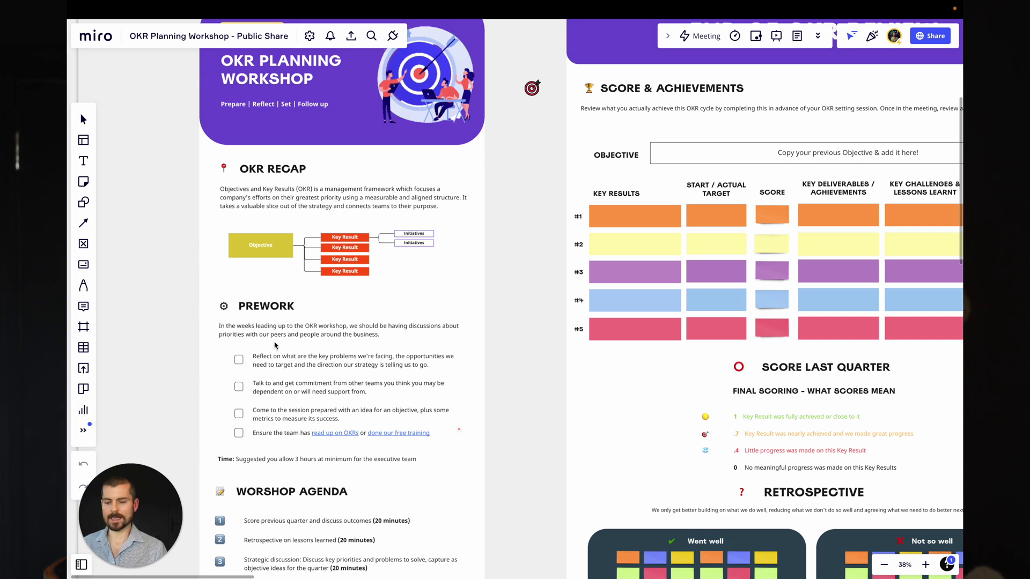
{"action": "scroll", "coordinate": [277, 343], "scroll_direction": "down", "scroll_amount": 2}
{"action": "scroll", "coordinate": [272, 337], "scroll_direction": "up", "scroll_amount": 5}
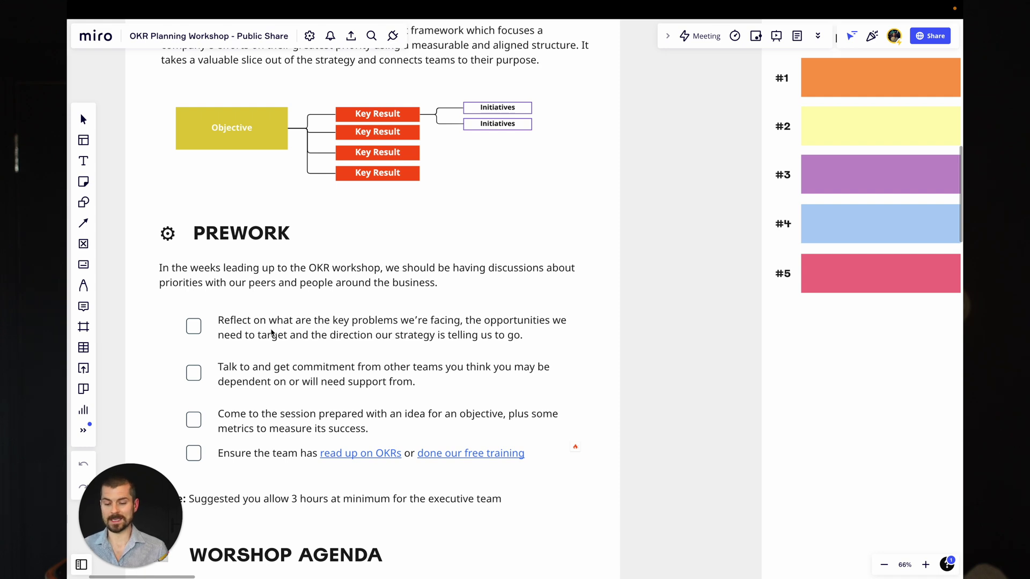
{"action": "scroll", "coordinate": [272, 333], "scroll_direction": "down", "scroll_amount": 10}
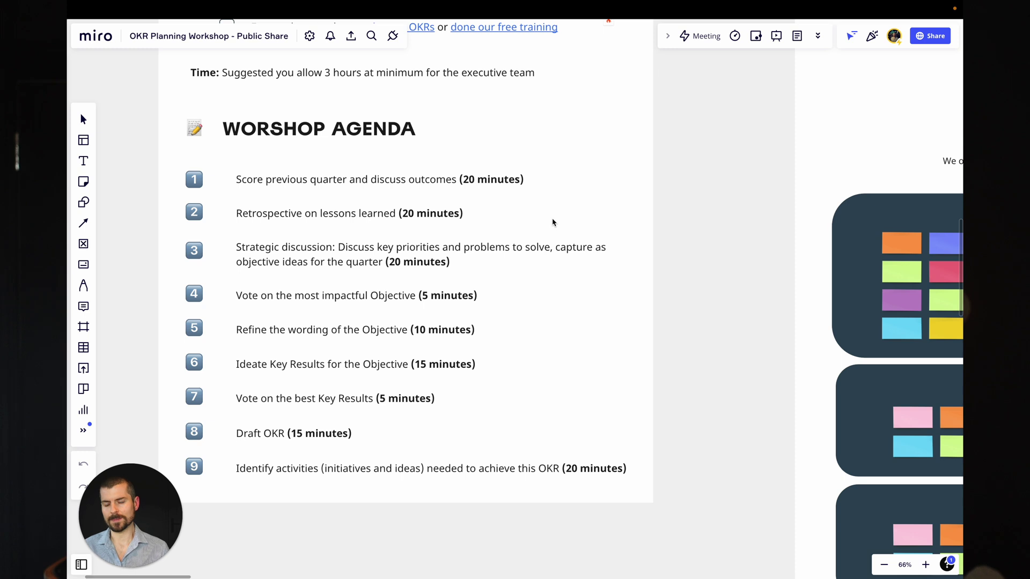
- Pan around the Review Last Quarter Retrospective and Actions boards
{"action": "scroll", "coordinate": [553, 222], "scroll_direction": "down", "scroll_amount": 5}
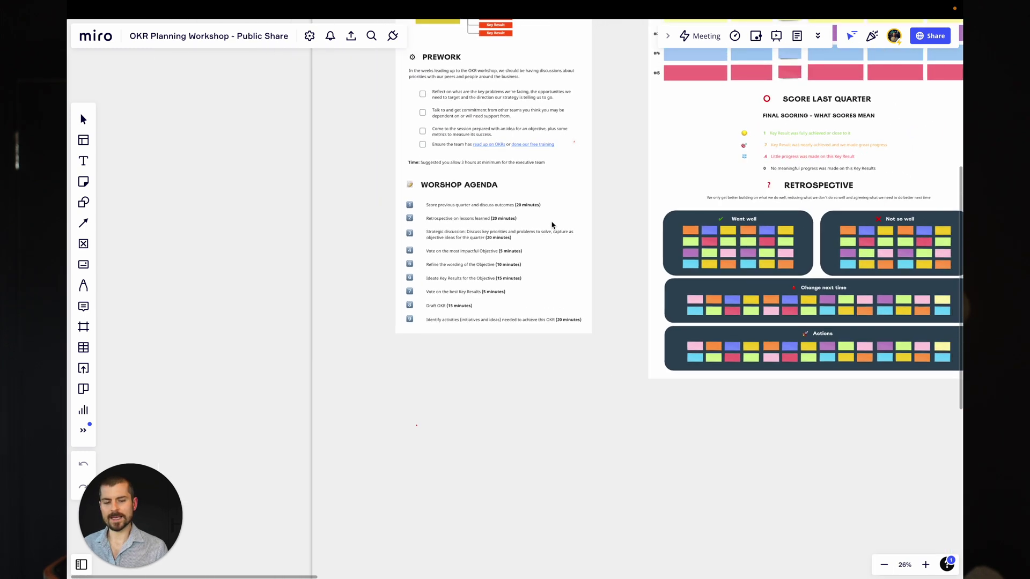
{"action": "scroll", "coordinate": [553, 225], "scroll_direction": "left", "scroll_amount": 5}
{"action": "scroll", "coordinate": [552, 225], "scroll_direction": "up", "scroll_amount": 4}
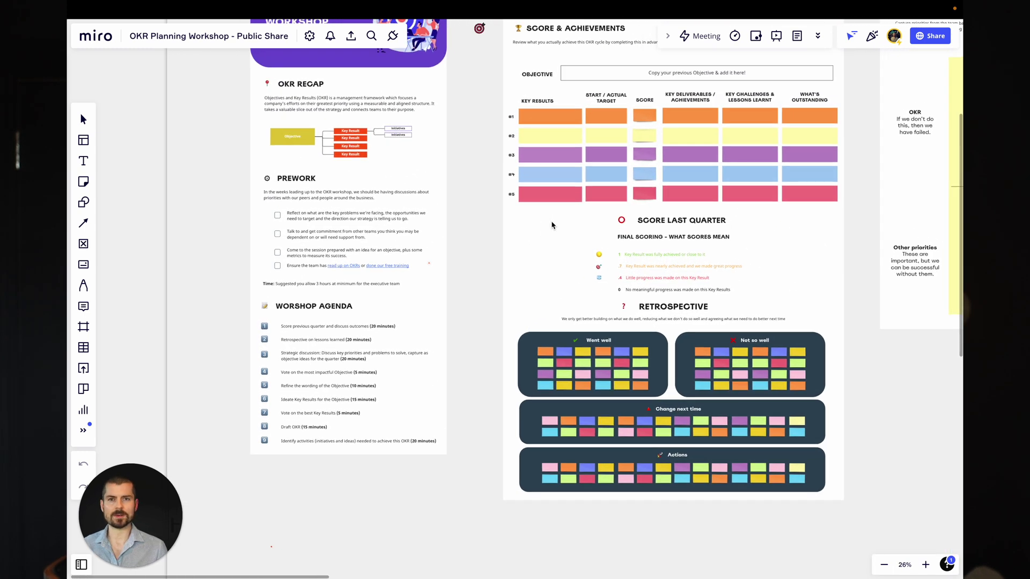
{"action": "scroll", "coordinate": [529, 234], "scroll_direction": "right", "scroll_amount": 4}
{"action": "scroll", "coordinate": [529, 235], "scroll_direction": "up", "scroll_amount": 3}
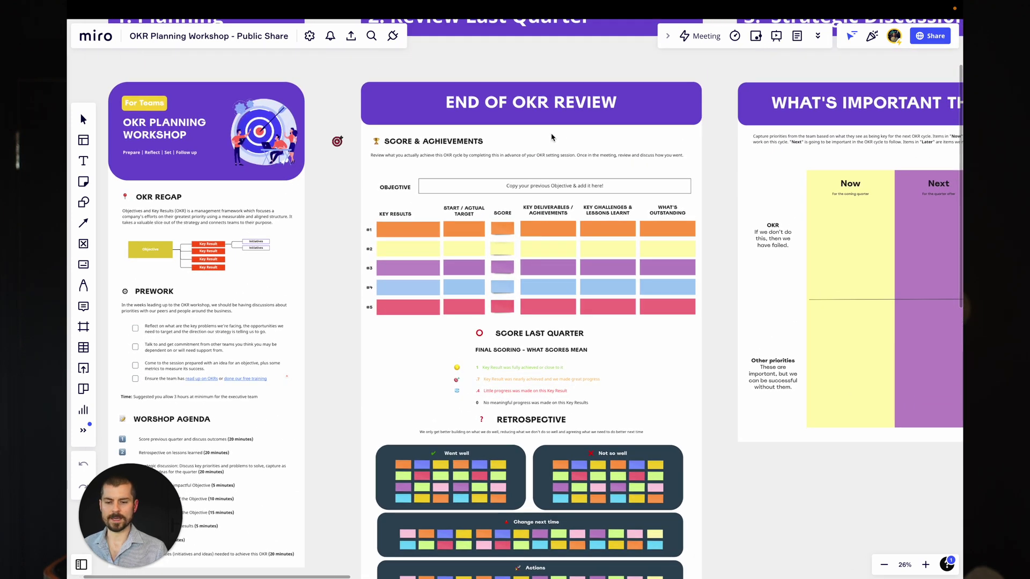
{"action": "scroll", "coordinate": [552, 138], "scroll_direction": "up", "scroll_amount": 3}
{"action": "scroll", "coordinate": [552, 138], "scroll_direction": "right", "scroll_amount": 2}
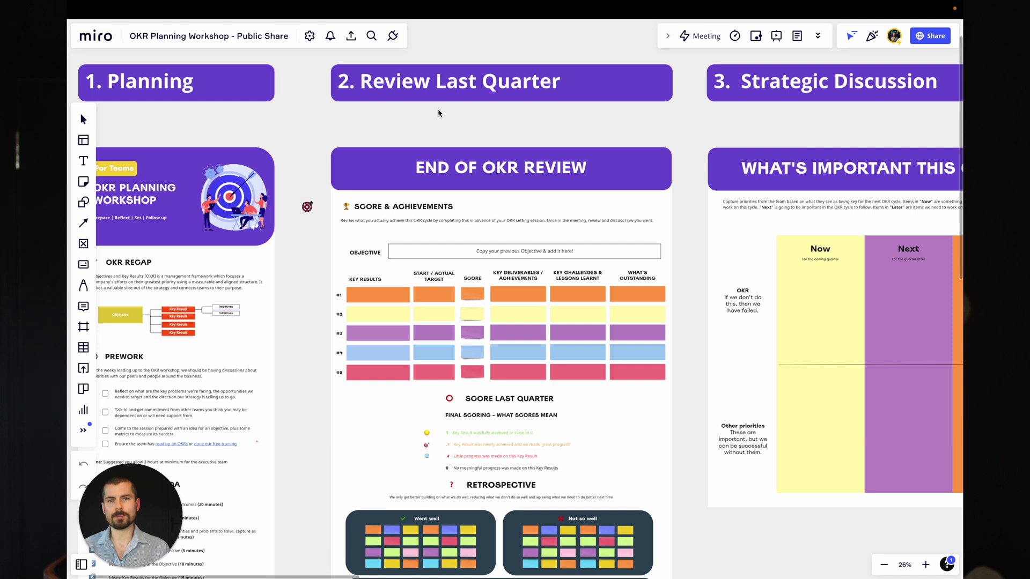
{"action": "scroll", "coordinate": [438, 112], "scroll_direction": "up", "scroll_amount": 5}
{"action": "scroll", "coordinate": [438, 112], "scroll_direction": "up", "scroll_amount": 1}
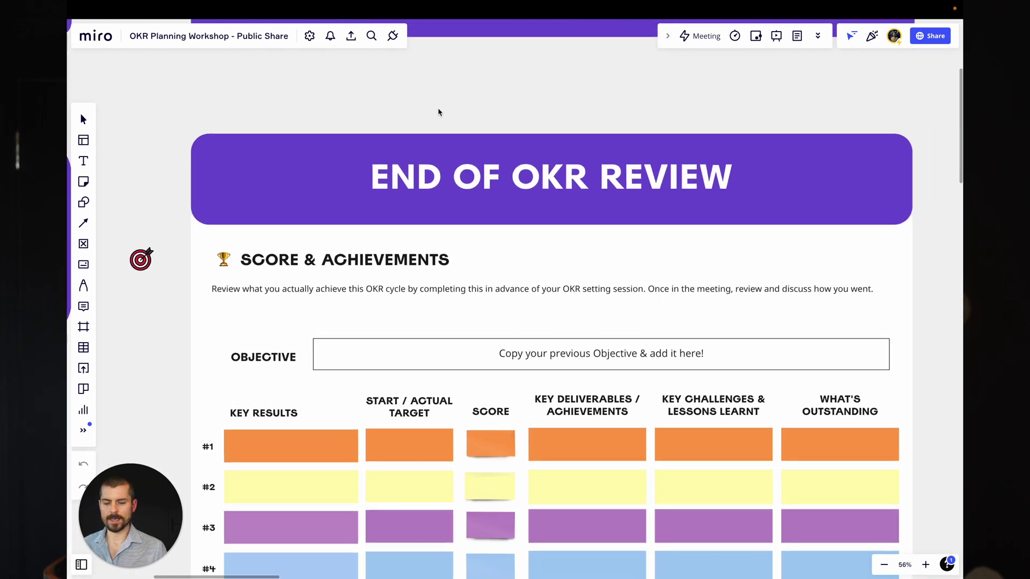
{"action": "scroll", "coordinate": [438, 113], "scroll_direction": "down", "scroll_amount": 3}
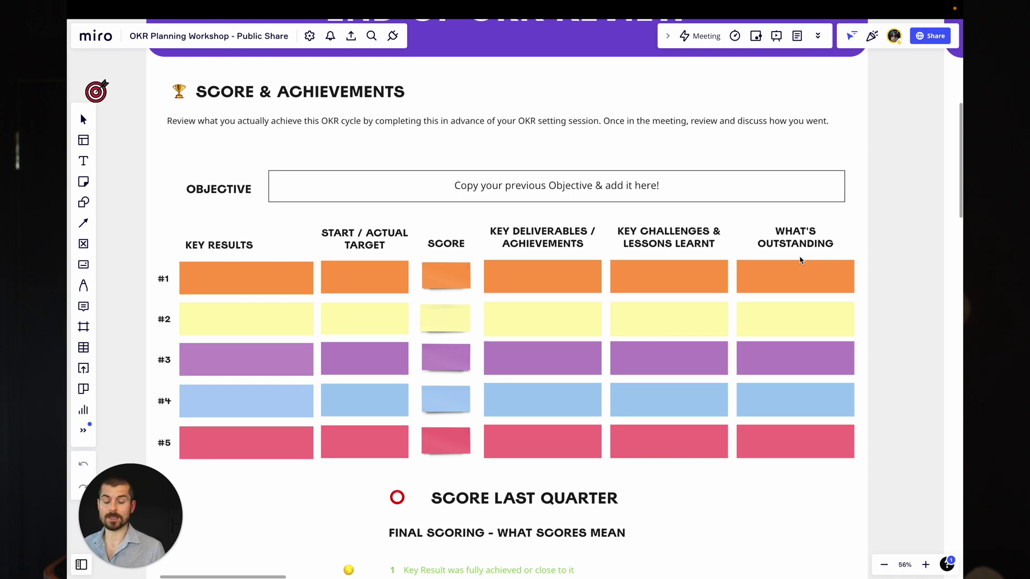
- Scroll down to the 'What's Important This Cycle' grid with Now, Next and Later columns
{"action": "scroll", "coordinate": [604, 333], "scroll_direction": "down", "scroll_amount": 3}
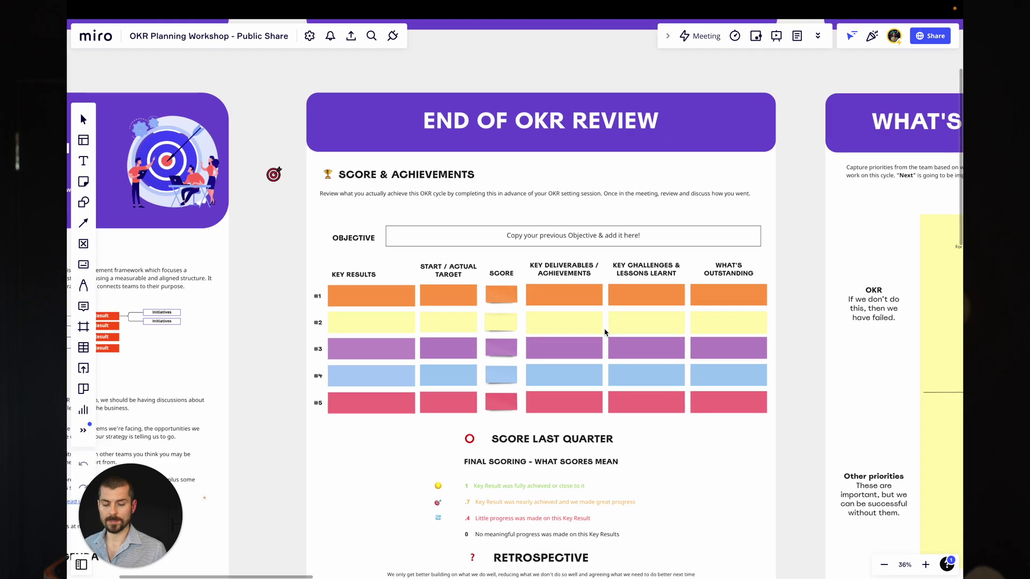
{"action": "scroll", "coordinate": [605, 332], "scroll_direction": "down", "scroll_amount": 5}
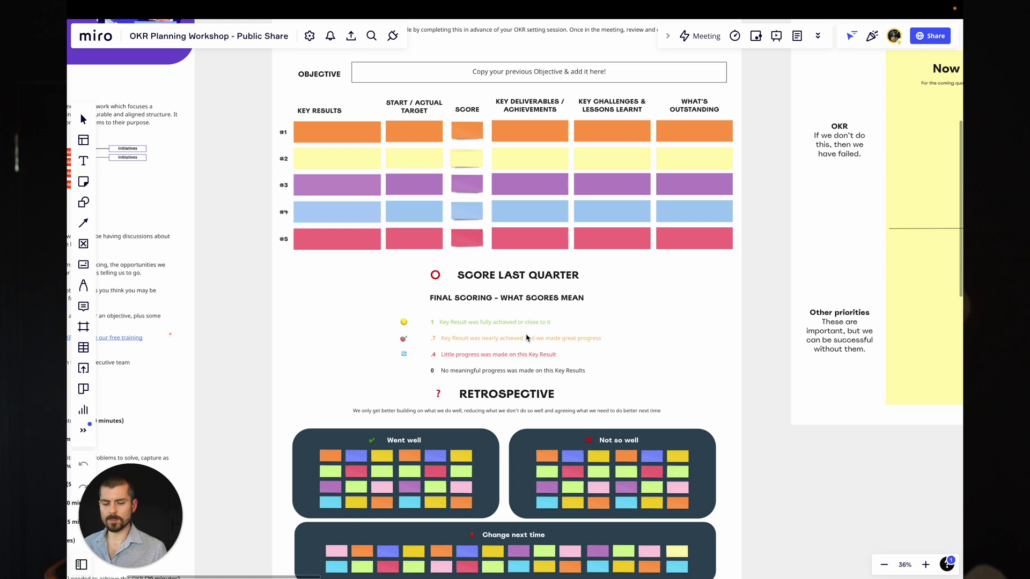
{"action": "scroll", "coordinate": [527, 336], "scroll_direction": "down", "scroll_amount": 2}
{"action": "scroll", "coordinate": [527, 336], "scroll_direction": "down", "scroll_amount": 2}
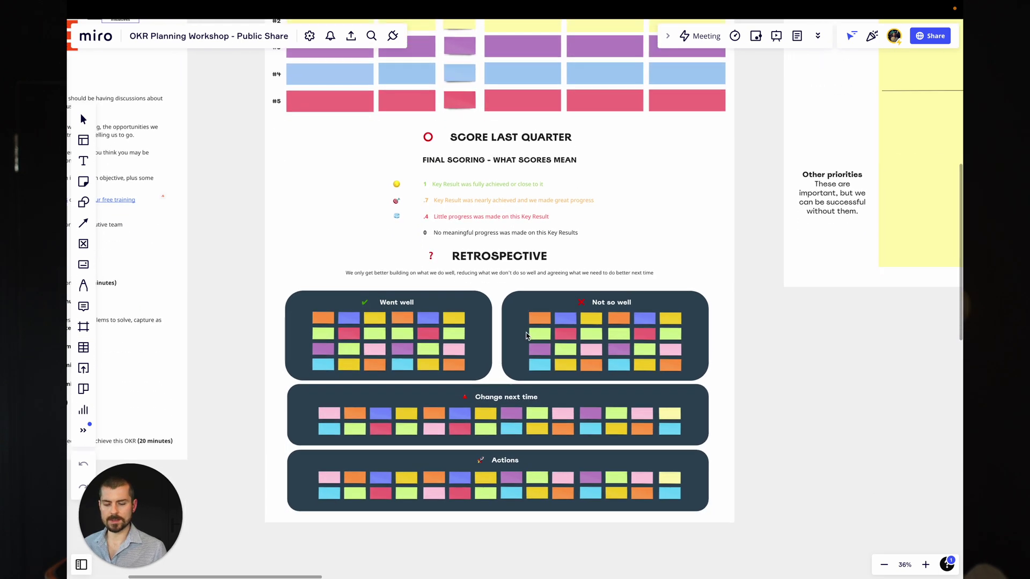
{"action": "scroll", "coordinate": [526, 335], "scroll_direction": "up", "scroll_amount": 4}
{"action": "scroll", "coordinate": [526, 335], "scroll_direction": "down", "scroll_amount": 2}
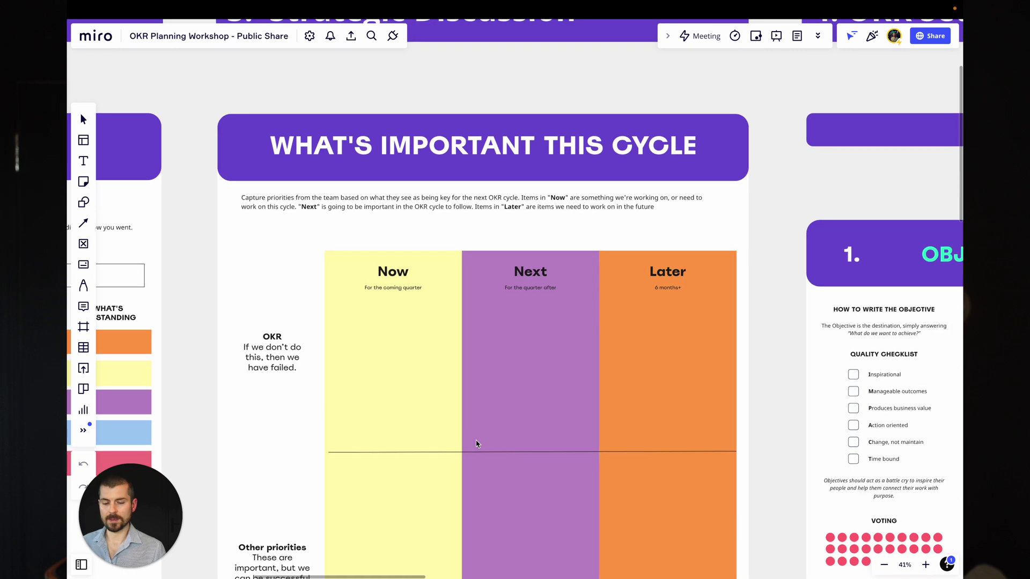
{"action": "scroll", "coordinate": [476, 445], "scroll_direction": "down", "scroll_amount": 1}
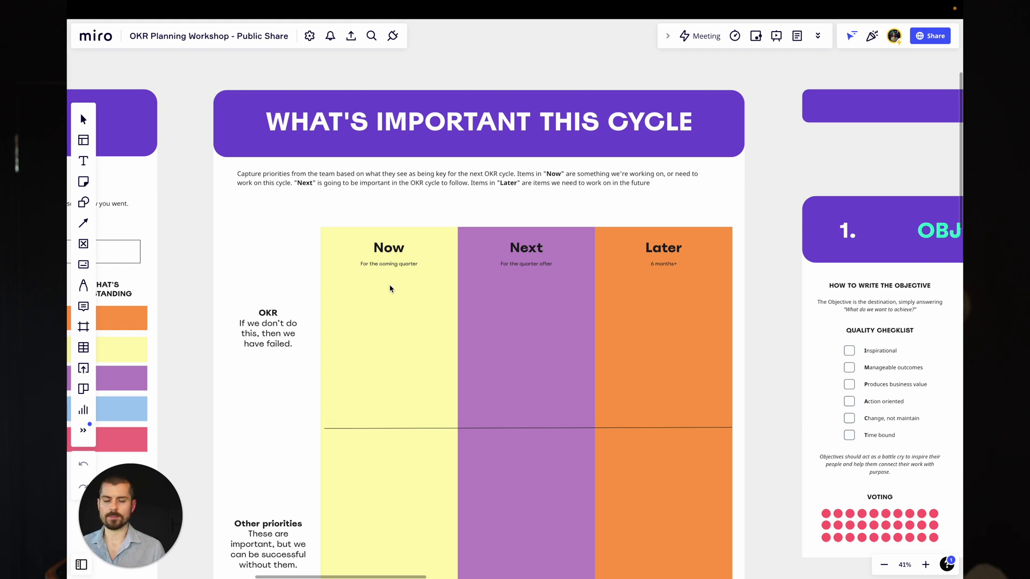
{"action": "scroll", "coordinate": [391, 285], "scroll_direction": "down", "scroll_amount": 2}
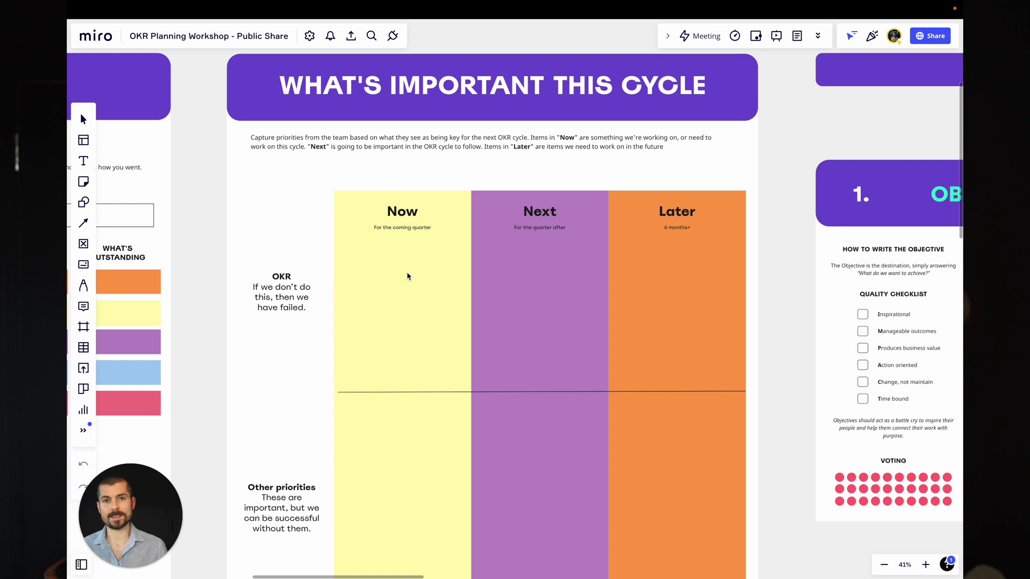
{"action": "scroll", "coordinate": [408, 276], "scroll_direction": "down", "scroll_amount": 5}
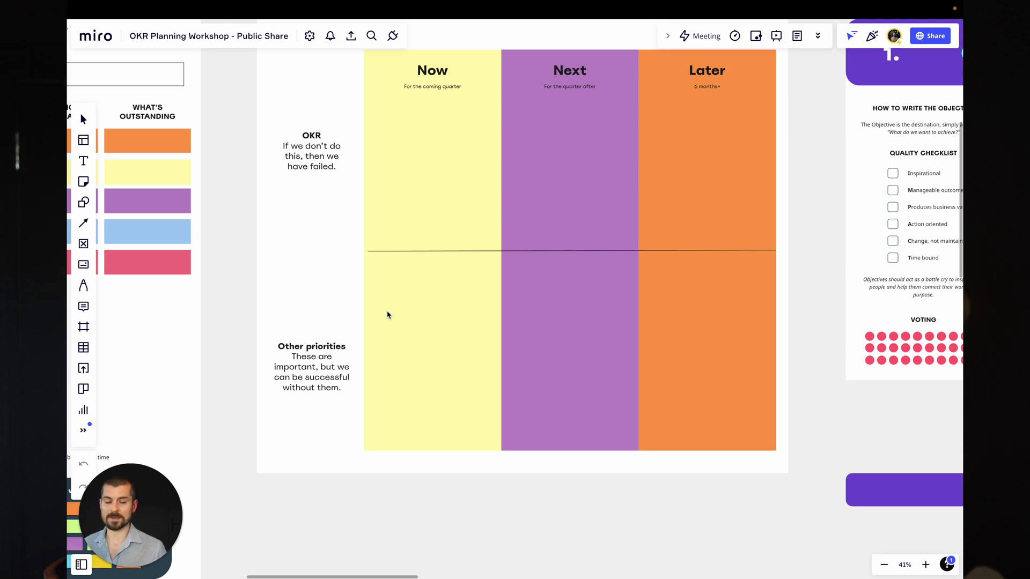
- Zoom out over the sections, then onto OKR 1's Objective Ideas and Refine Your Objective frames
{"action": "scroll", "coordinate": [389, 315], "scroll_direction": "down", "scroll_amount": 5}
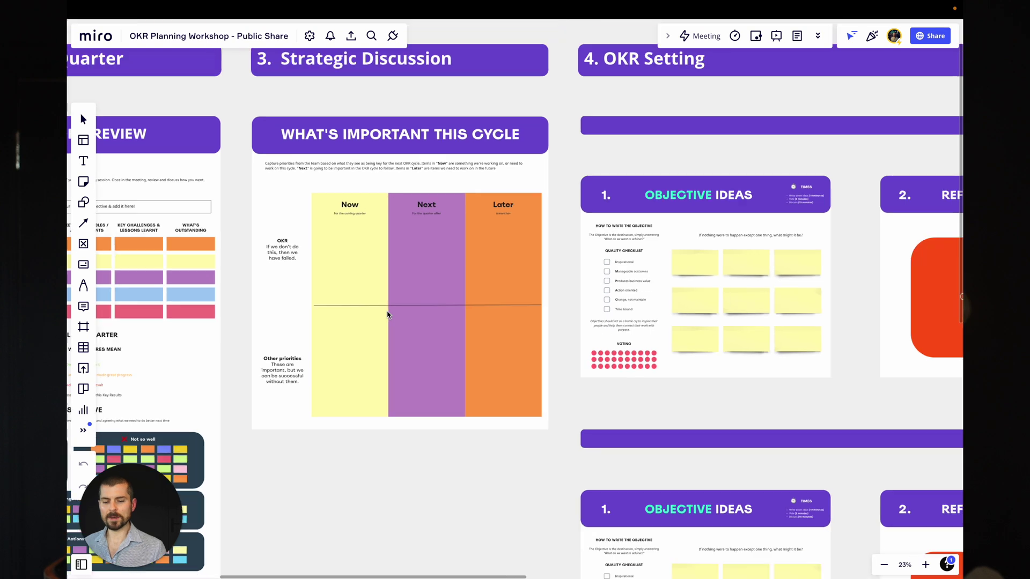
{"action": "scroll", "coordinate": [389, 315], "scroll_direction": "down", "scroll_amount": 1}
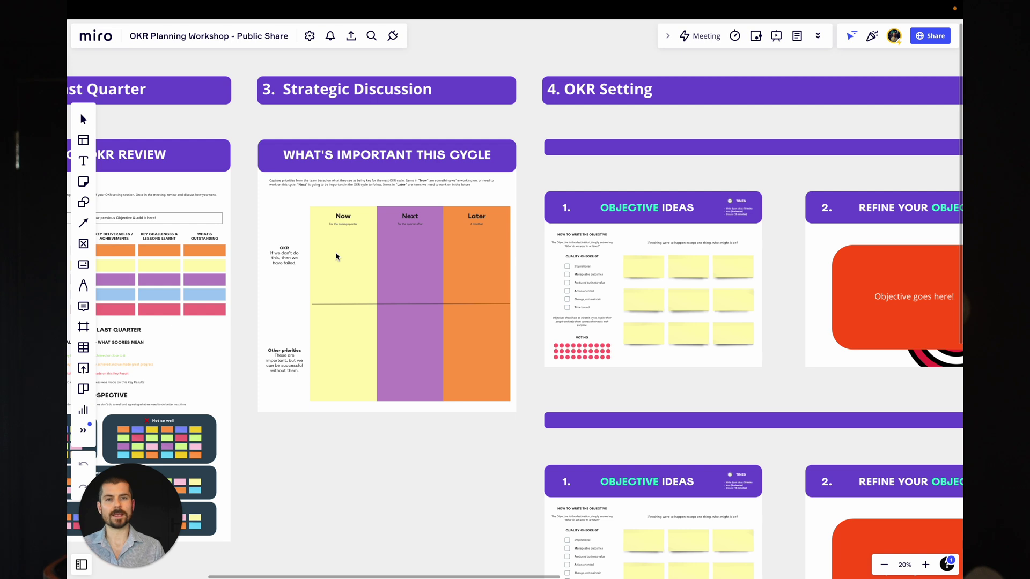
{"action": "scroll", "coordinate": [336, 257], "scroll_direction": "right", "scroll_amount": 10}
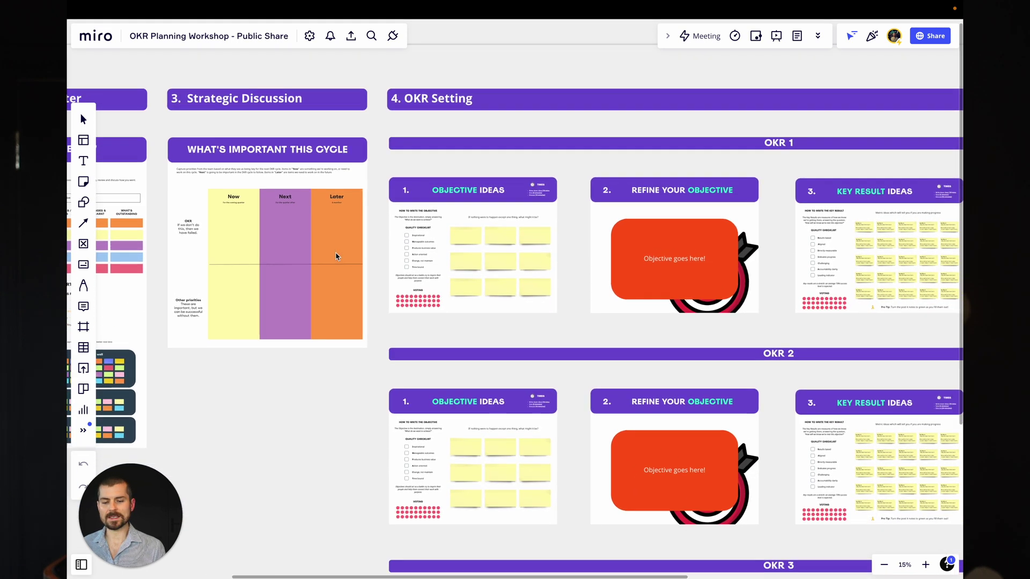
{"action": "scroll", "coordinate": [335, 256], "scroll_direction": "down", "scroll_amount": 2}
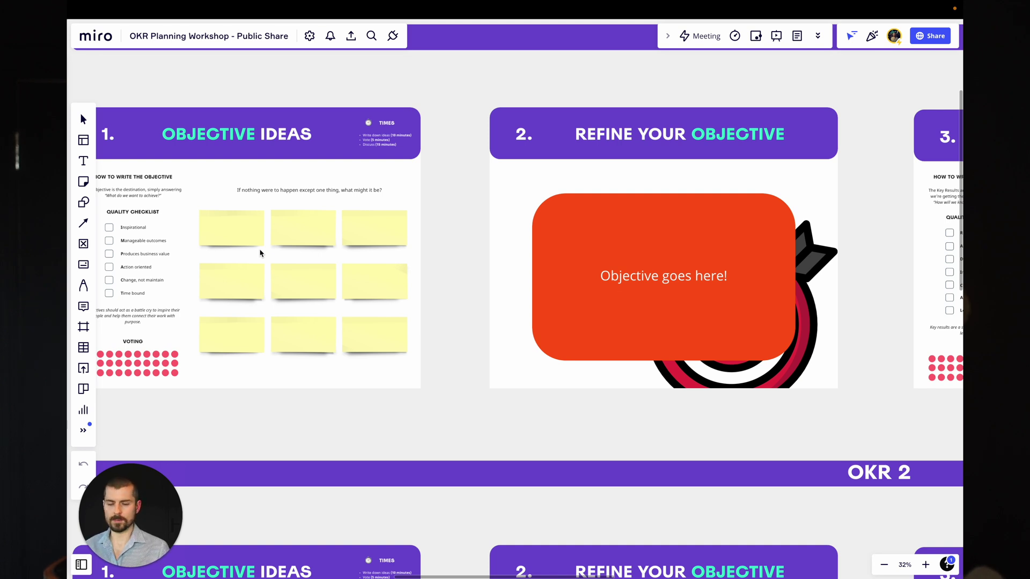
{"action": "scroll", "coordinate": [261, 253], "scroll_direction": "left", "scroll_amount": 4}
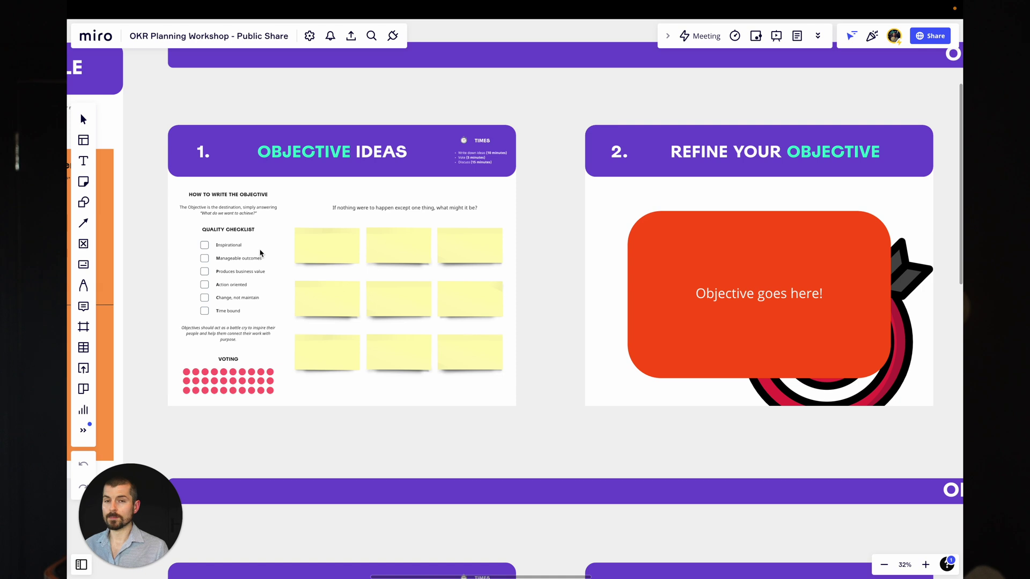
{"action": "left_click", "coordinate": [327, 249]}
{"action": "left_click", "coordinate": [390, 248]}
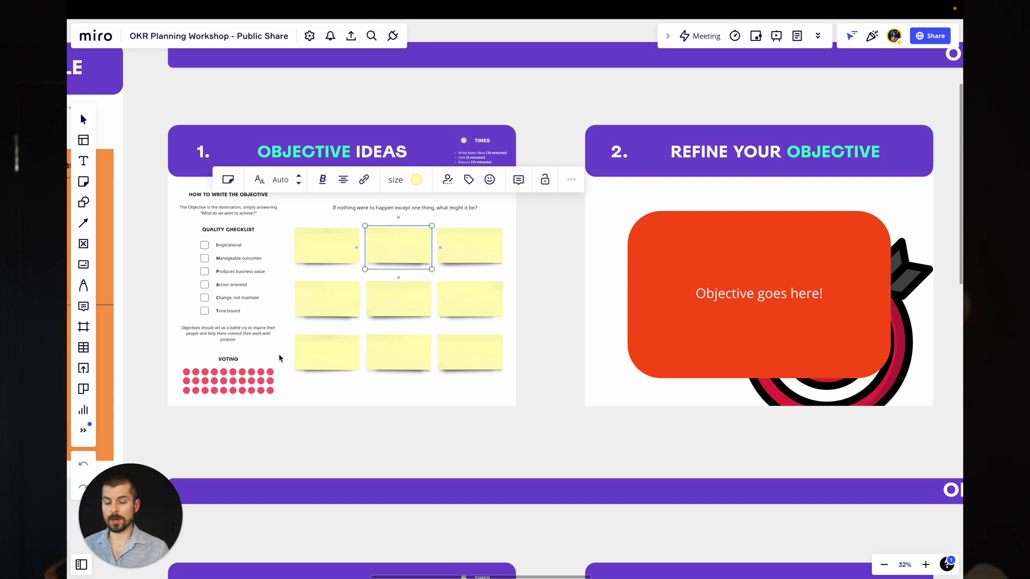
{"action": "left_click", "coordinate": [244, 381]}
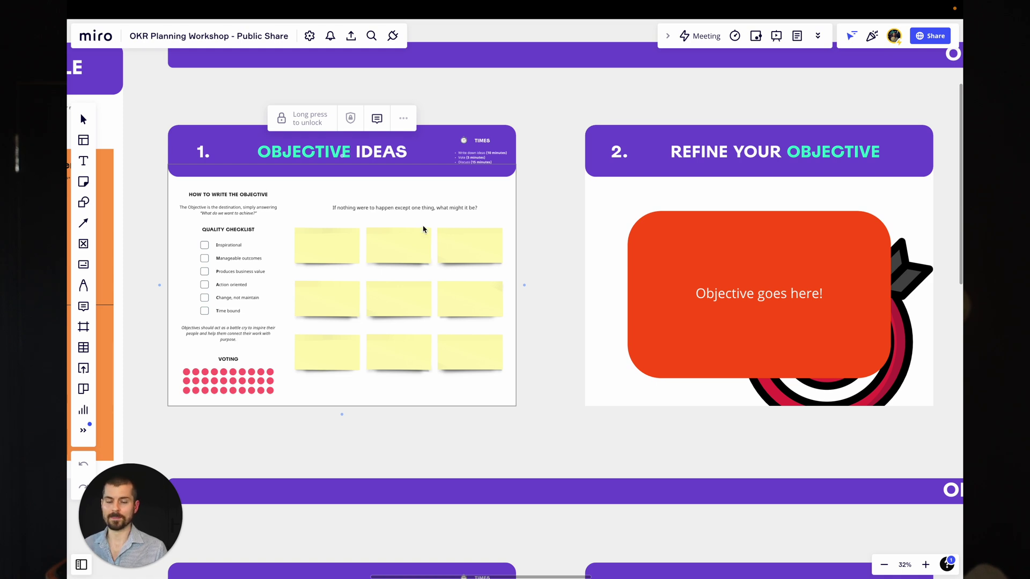
{"action": "scroll", "coordinate": [381, 231], "scroll_direction": "right", "scroll_amount": 5}
{"action": "left_click", "coordinate": [374, 232]}
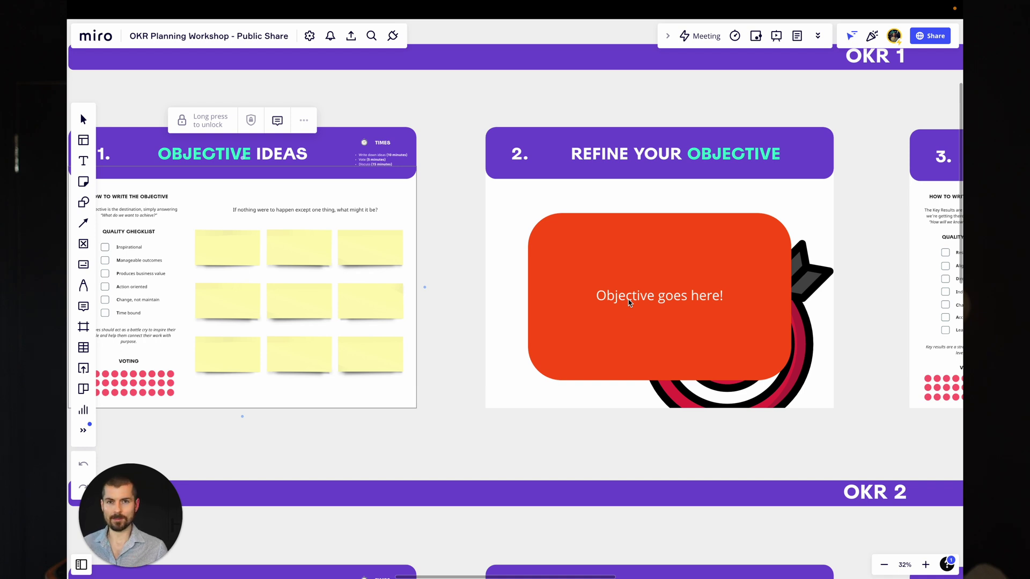
- Scroll to OKR 1's '2. Refine Your Objective' frame with its 'Objective goes here!' card
{"action": "scroll", "coordinate": [759, 240], "scroll_direction": "down", "scroll_amount": 1}
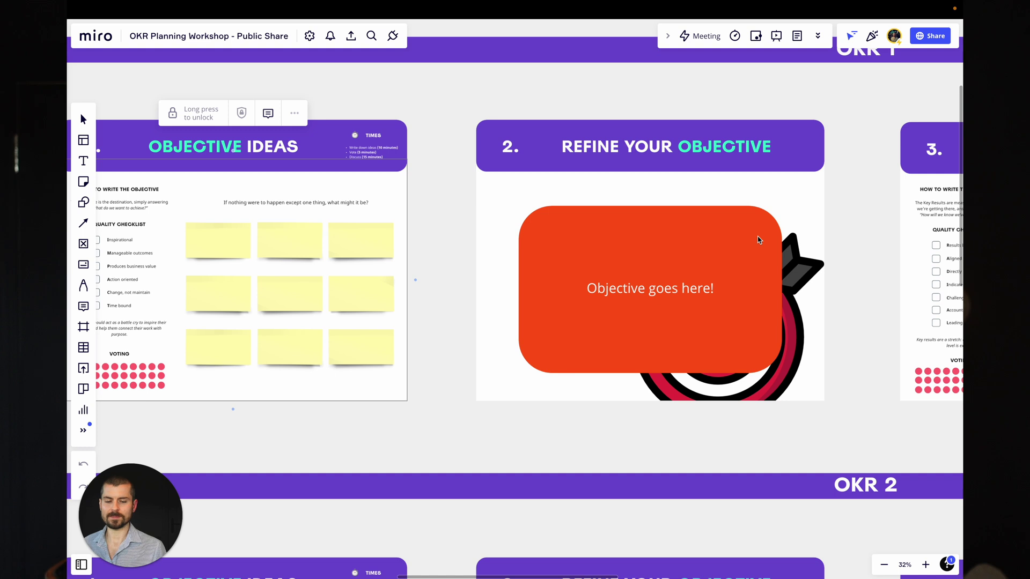
- Pan to centre OKR 1's '3. Key Result Ideas' frame with its blank sticky notes
{"action": "scroll", "coordinate": [759, 239], "scroll_direction": "right", "scroll_amount": 5}
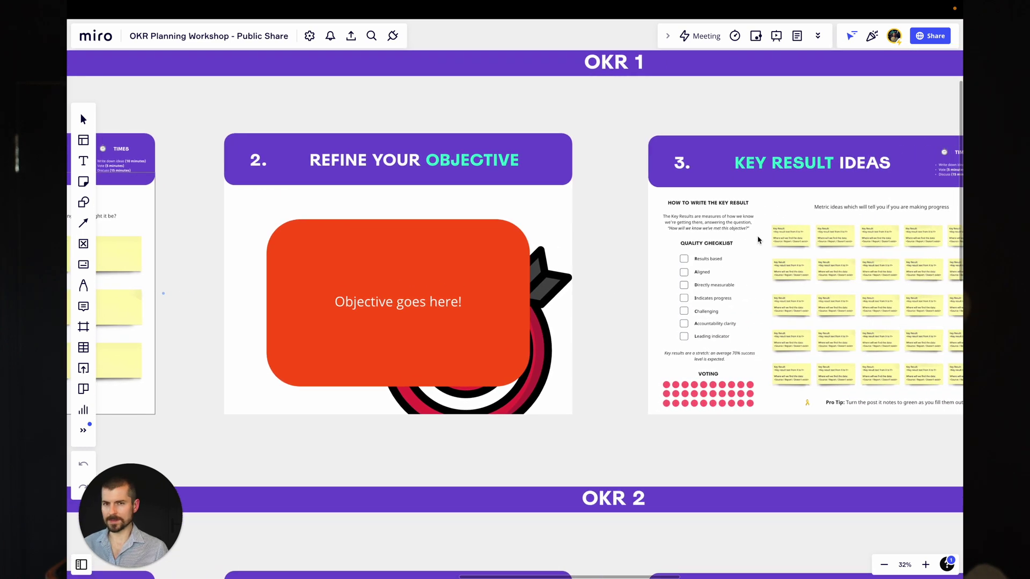
{"action": "scroll", "coordinate": [759, 240], "scroll_direction": "right", "scroll_amount": 5}
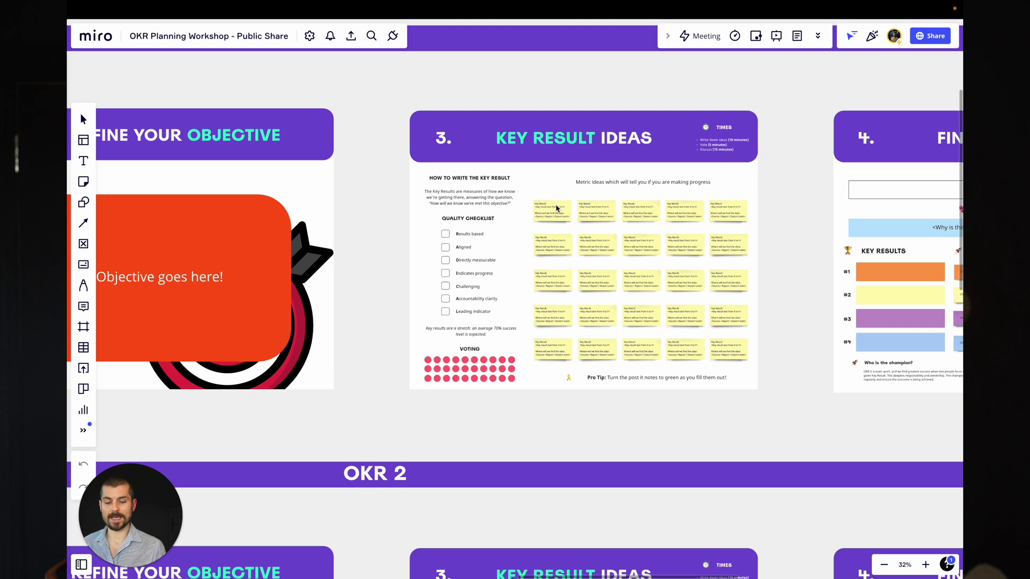
- Select the first key result sticky note and zoom in to 170% to read its template
{"action": "left_click", "coordinate": [556, 208]}
{"action": "scroll", "coordinate": [557, 208], "scroll_direction": "up", "scroll_amount": 10}
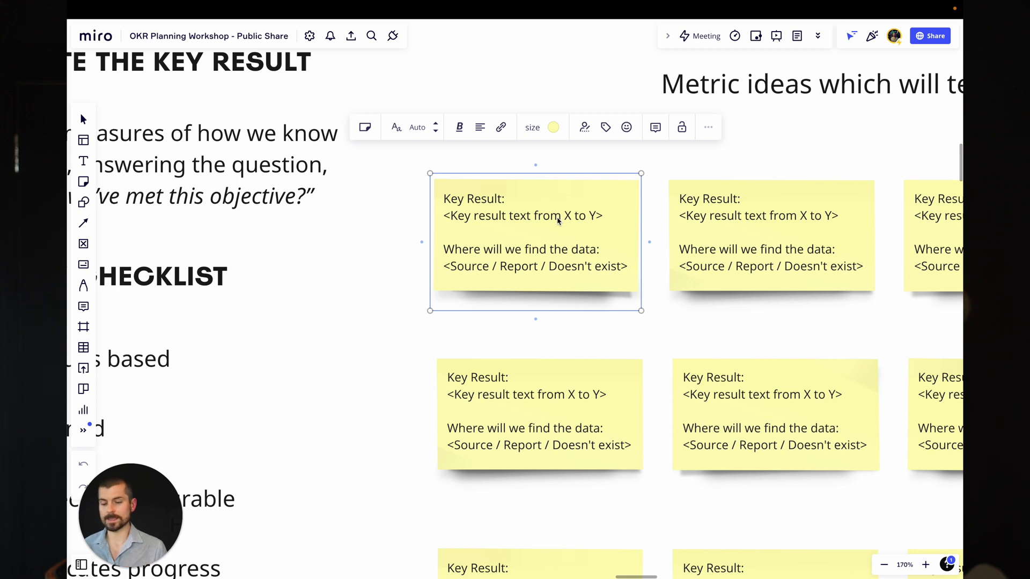
- Zoom out from 170% to 54% to show all 25 templated key result notes
{"action": "scroll", "coordinate": [558, 220], "scroll_direction": "down", "scroll_amount": 5}
{"action": "scroll", "coordinate": [558, 220], "scroll_direction": "up", "scroll_amount": 2}
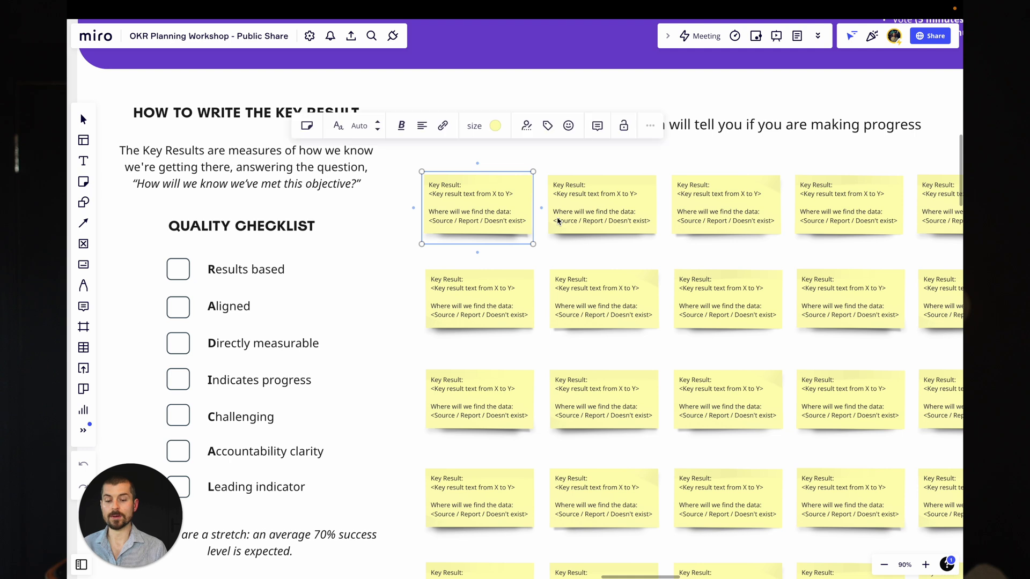
{"action": "scroll", "coordinate": [558, 220], "scroll_direction": "down", "scroll_amount": 2}
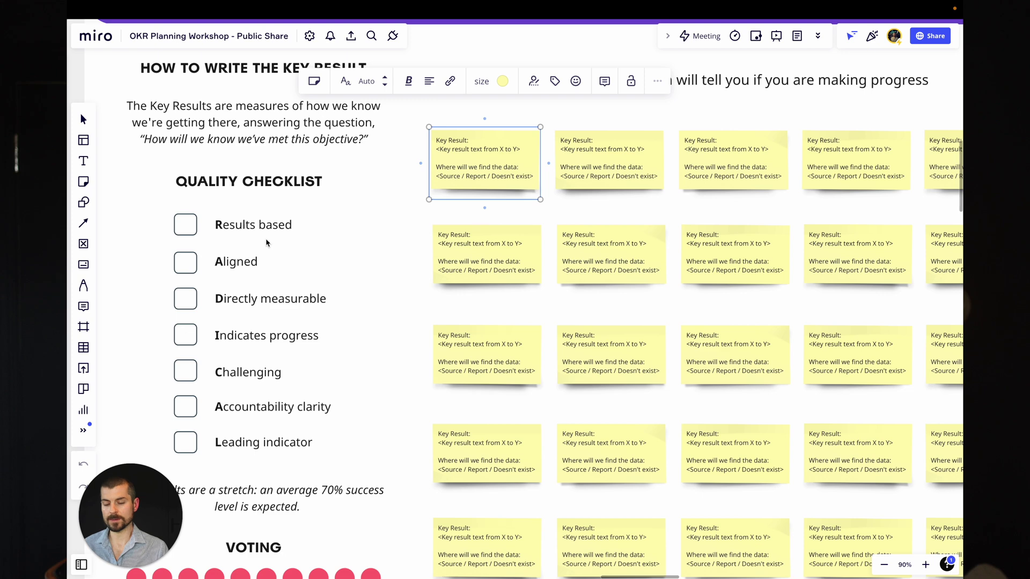
{"action": "scroll", "coordinate": [267, 243], "scroll_direction": "right", "scroll_amount": 2}
{"action": "scroll", "coordinate": [267, 243], "scroll_direction": "down", "scroll_amount": 5}
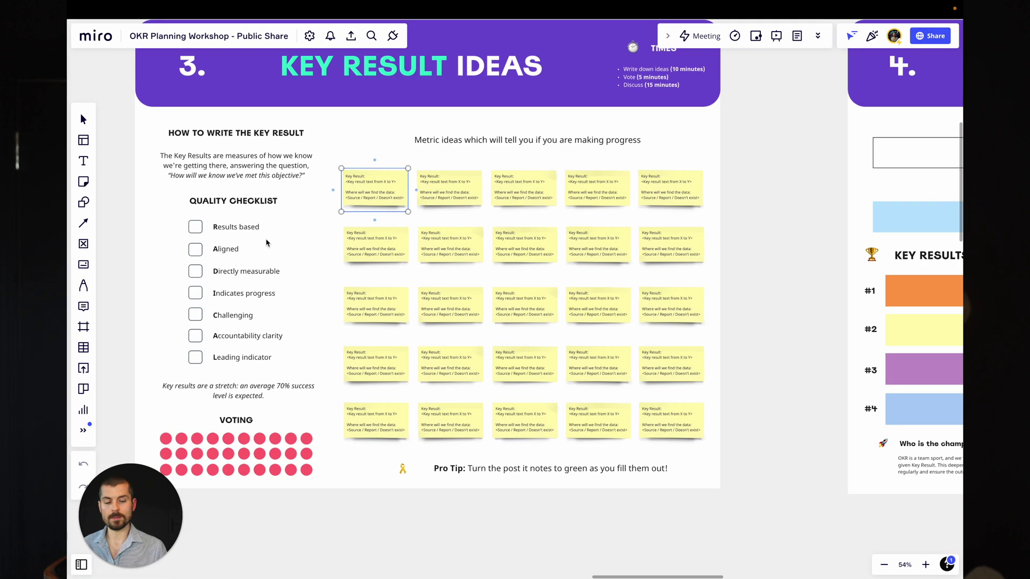
{"action": "scroll", "coordinate": [267, 243], "scroll_direction": "right", "scroll_amount": 5}
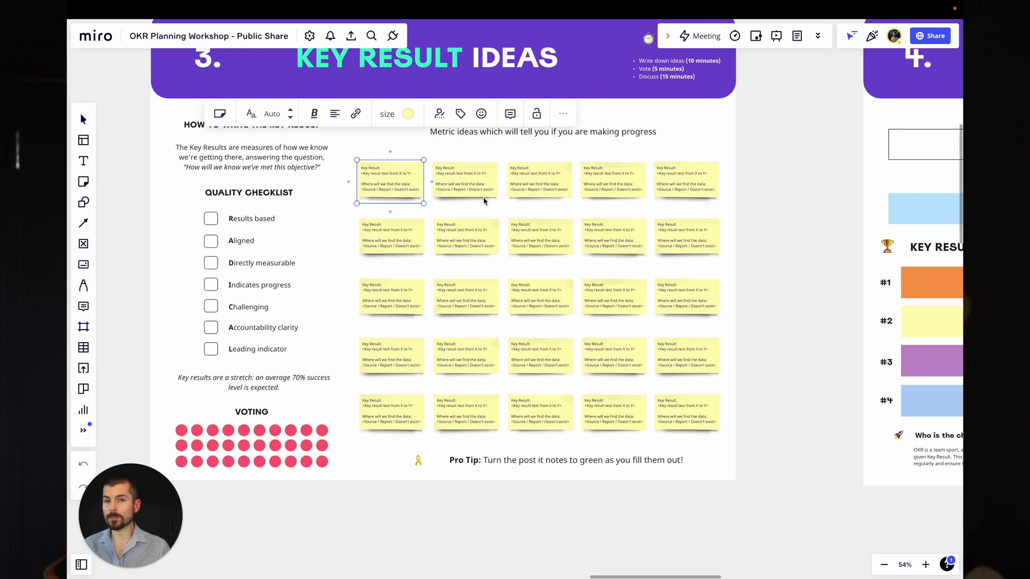
{"action": "scroll", "coordinate": [484, 202], "scroll_direction": "right", "scroll_amount": 5}
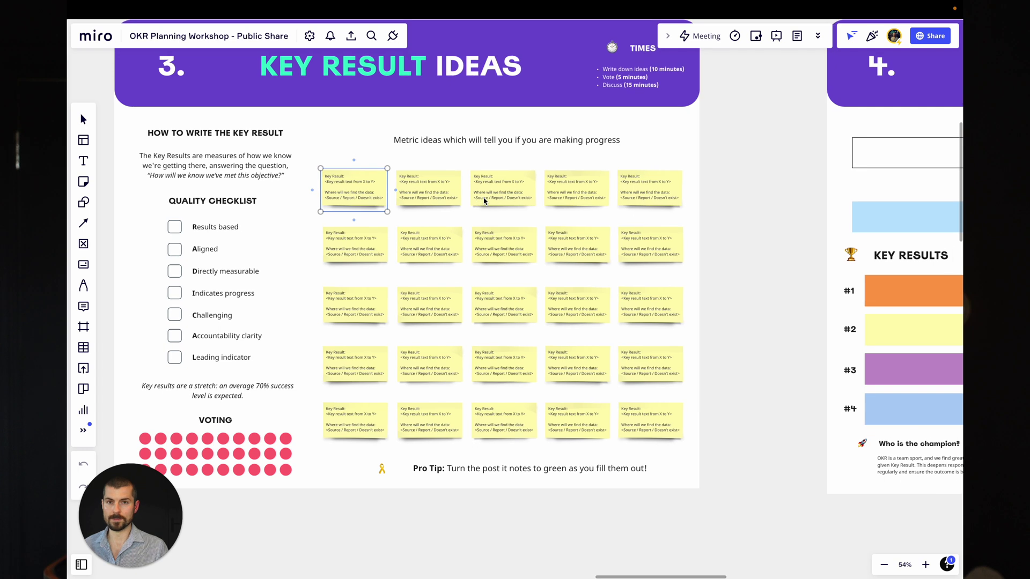
- Pan to frame 4 with the Objective, Key Results, Champion and Initiatives sections
{"action": "scroll", "coordinate": [484, 201], "scroll_direction": "right", "scroll_amount": 10}
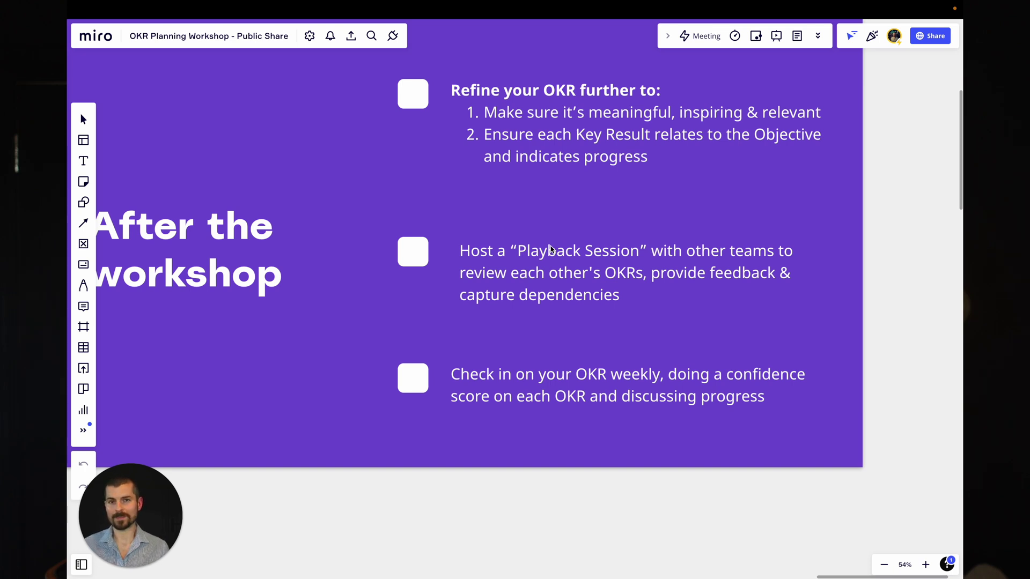
- Zoom out, select the SKILLFIRE OKR Setting template frame and fit the full board
{"action": "scroll", "coordinate": [550, 250], "scroll_direction": "down", "scroll_amount": 10}
{"action": "scroll", "coordinate": [551, 249], "scroll_direction": "down", "scroll_amount": 5}
{"action": "left_click", "coordinate": [554, 215]}
{"action": "scroll", "coordinate": [555, 214], "scroll_direction": "up", "scroll_amount": 3}
{"action": "scroll", "coordinate": [554, 215], "scroll_direction": "down", "scroll_amount": 1}
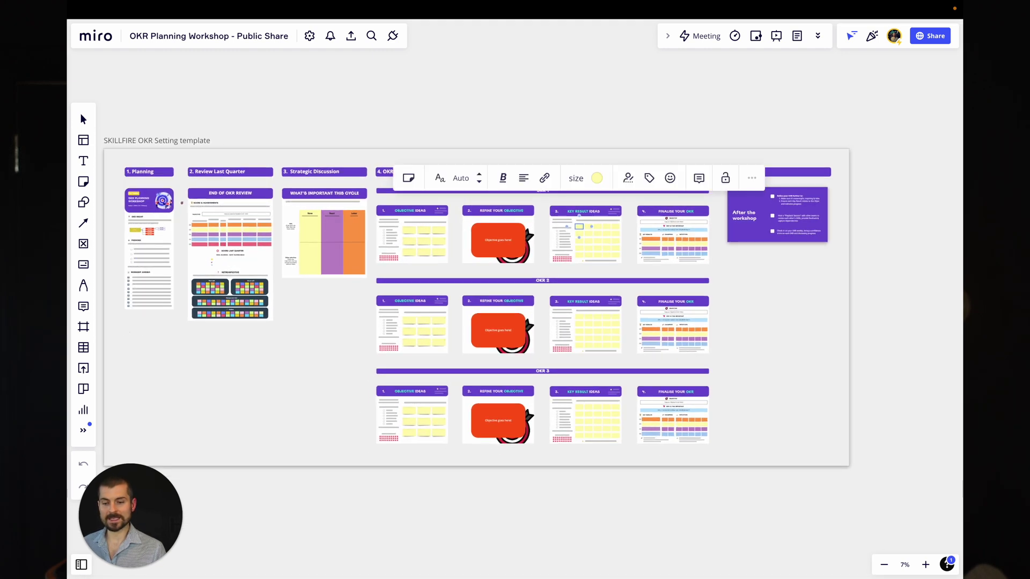